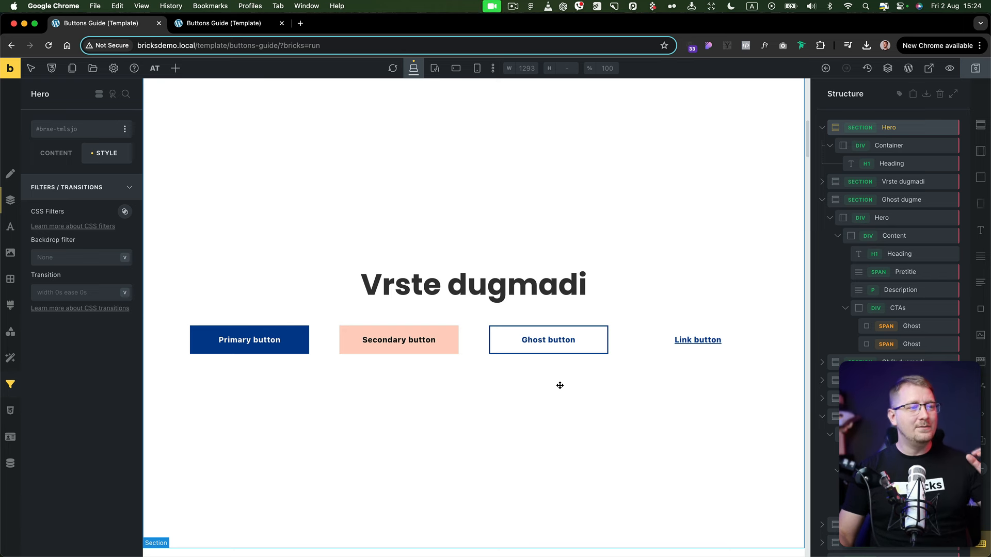
Select the ghost button beside the primary button in the "I am a heading" section and open its border settings.
scroll(562, 391, down, 4)
scroll(562, 391, down, 6)
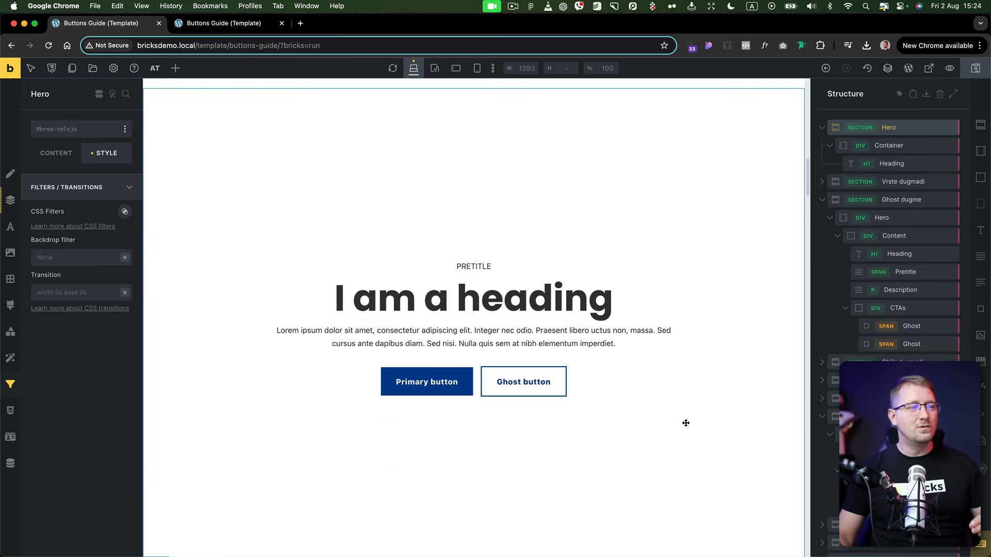
scroll(609, 390, up, 1)
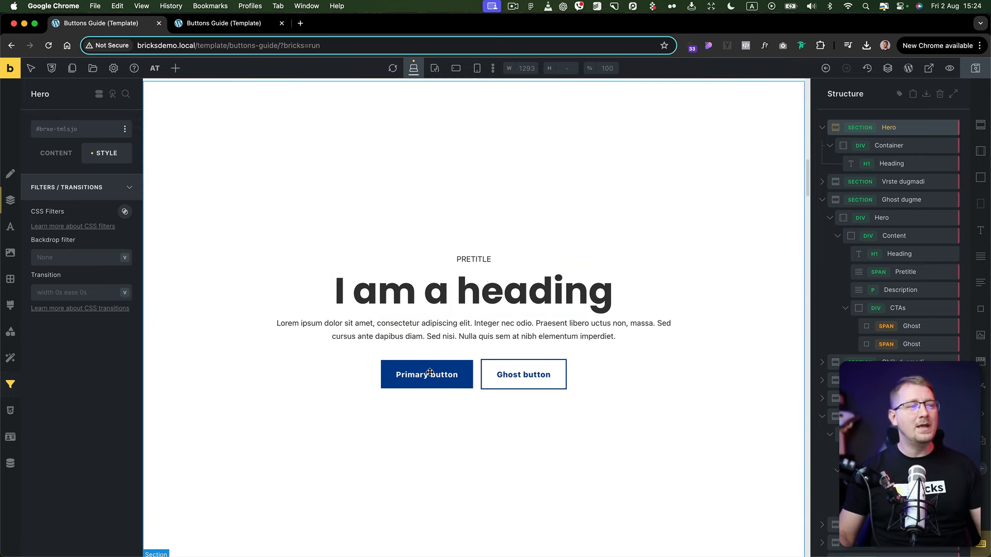
click(540, 383)
click(619, 378)
click(612, 450)
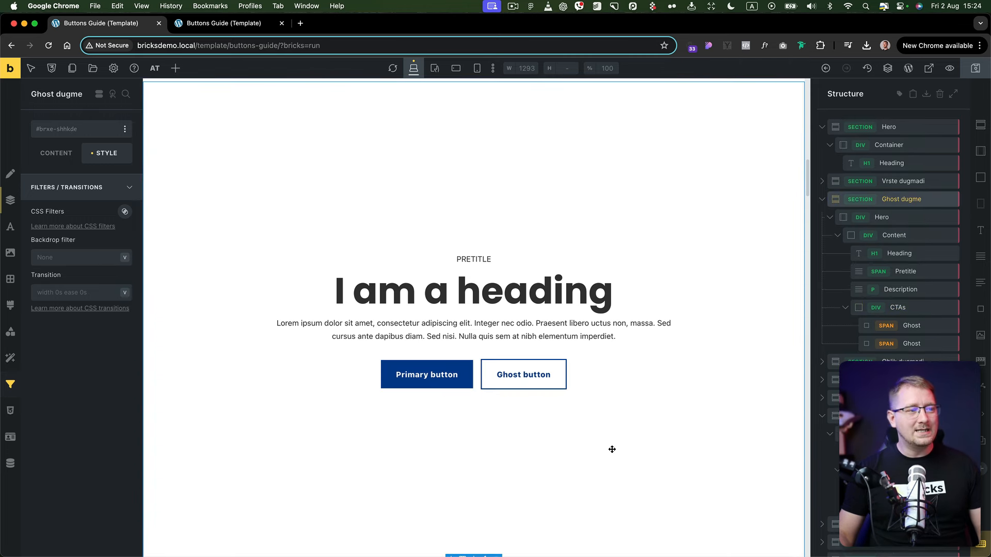
click(551, 380)
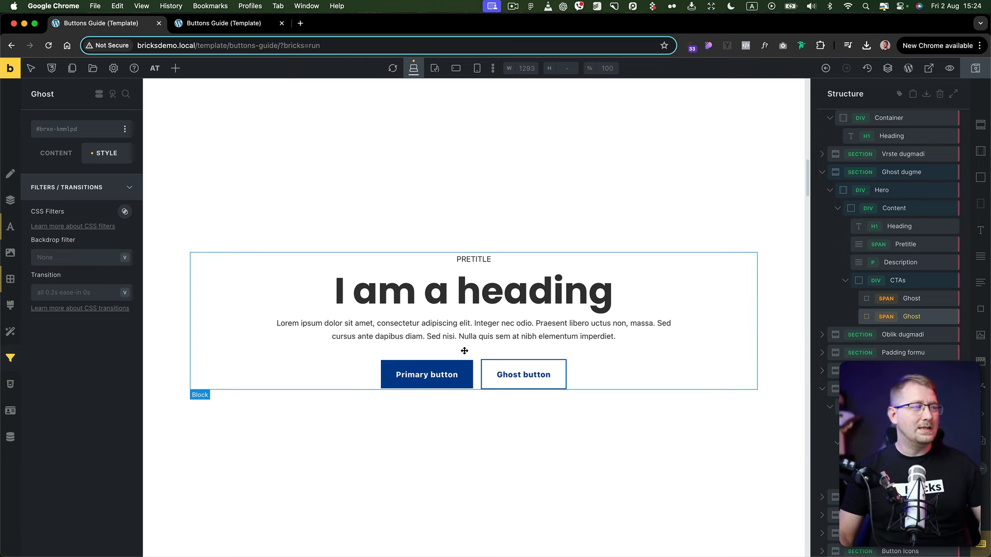
click(11, 278)
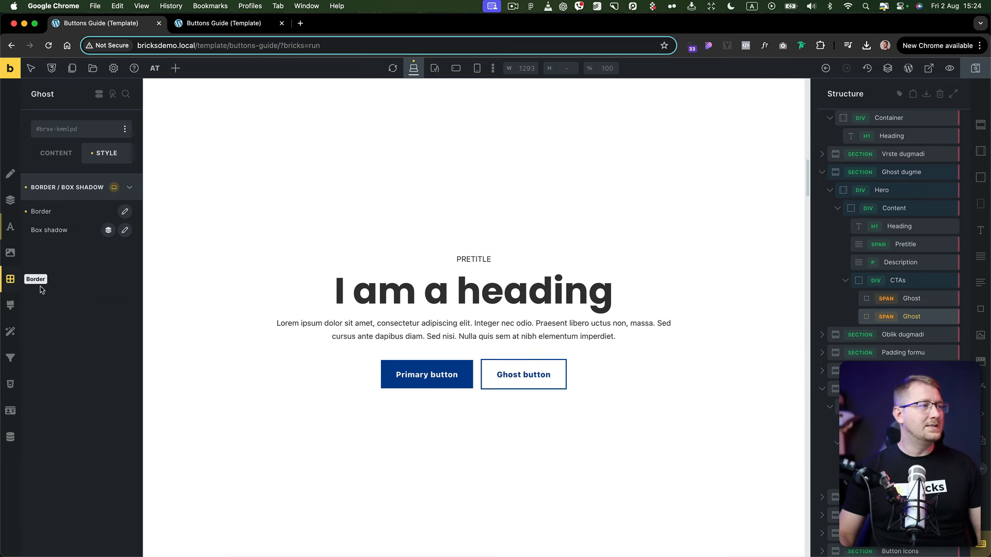
click(124, 212)
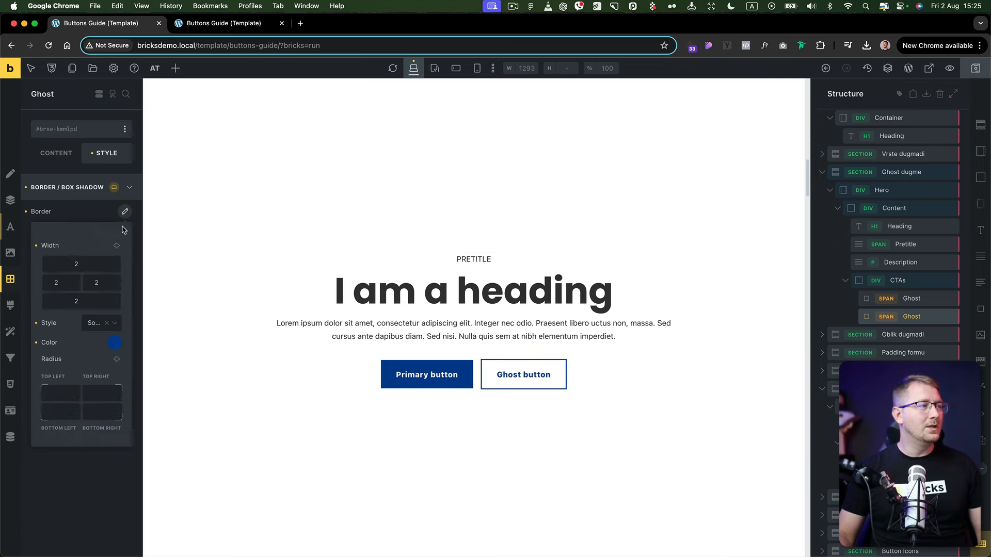
Link all sides of the ghost button's border and set the width to 8.
click(78, 267)
text(2)
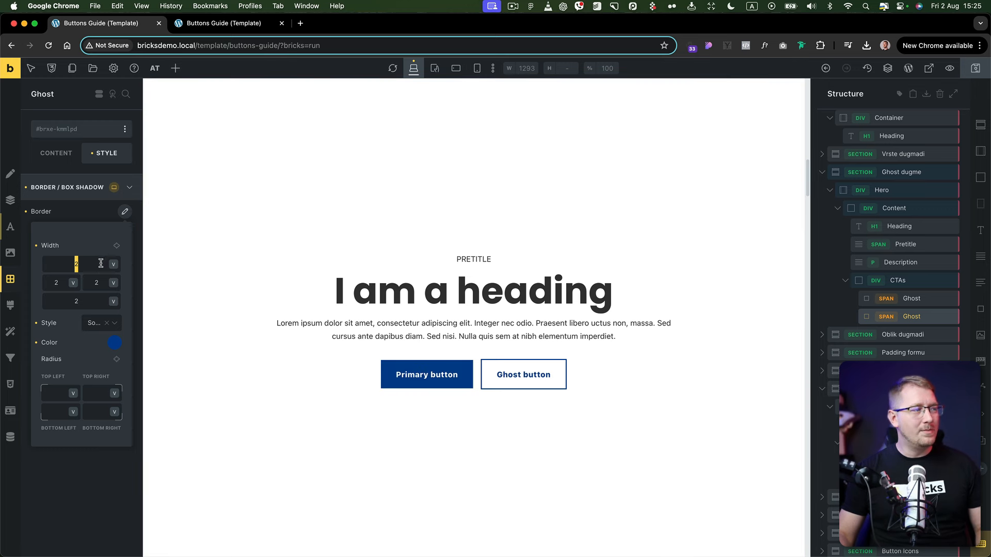
click(43, 266)
click(124, 211)
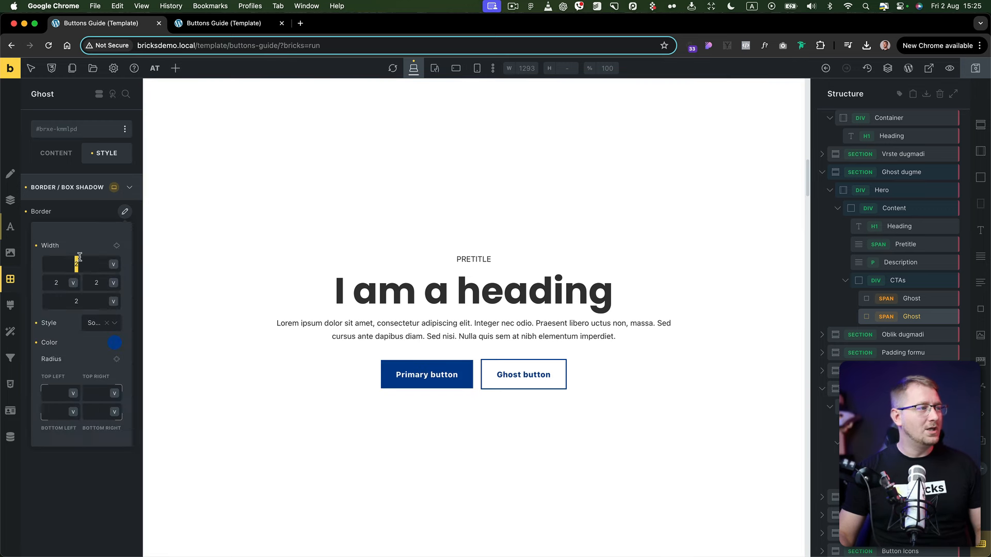
click(117, 245)
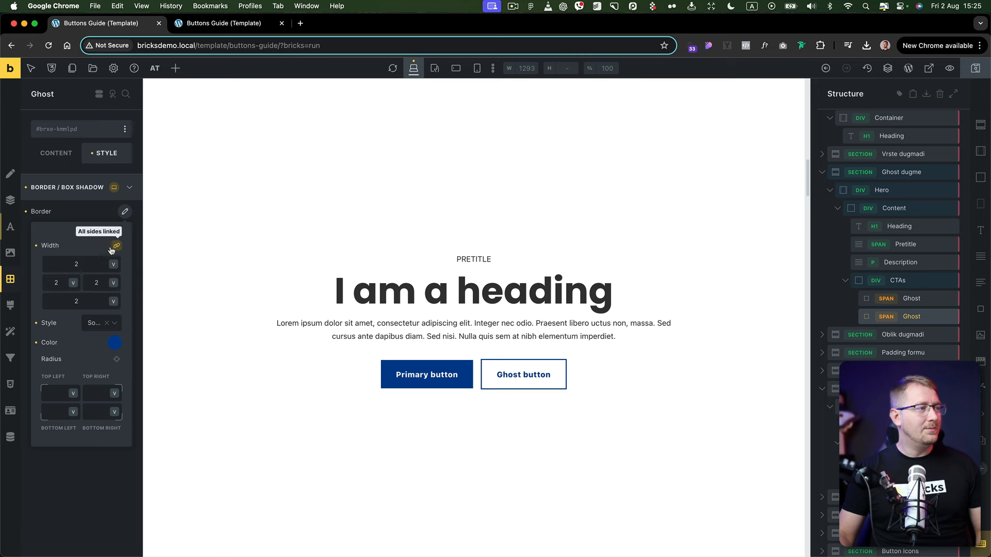
click(77, 265)
text(8)
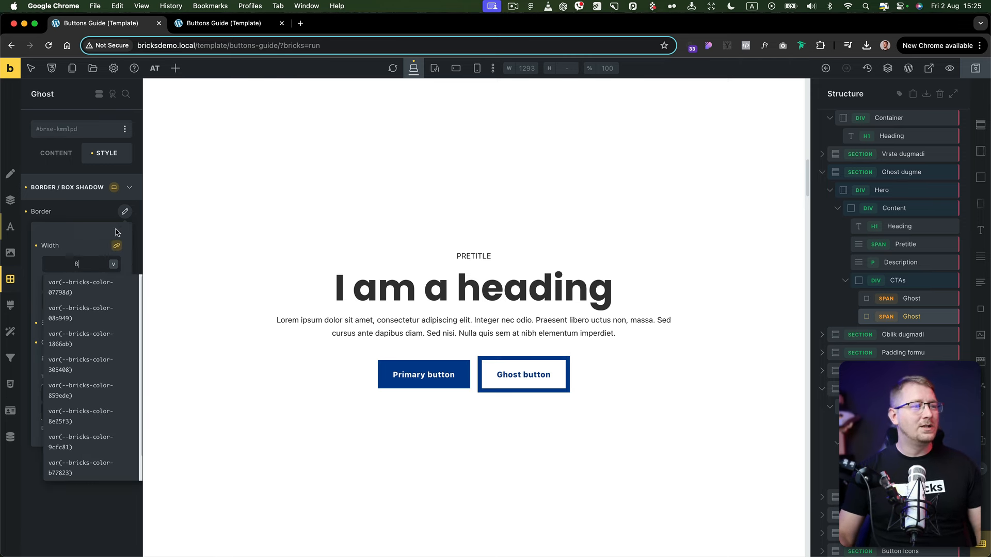
Remove the ghost button's border entirely and open its box shadow settings.
click(91, 215)
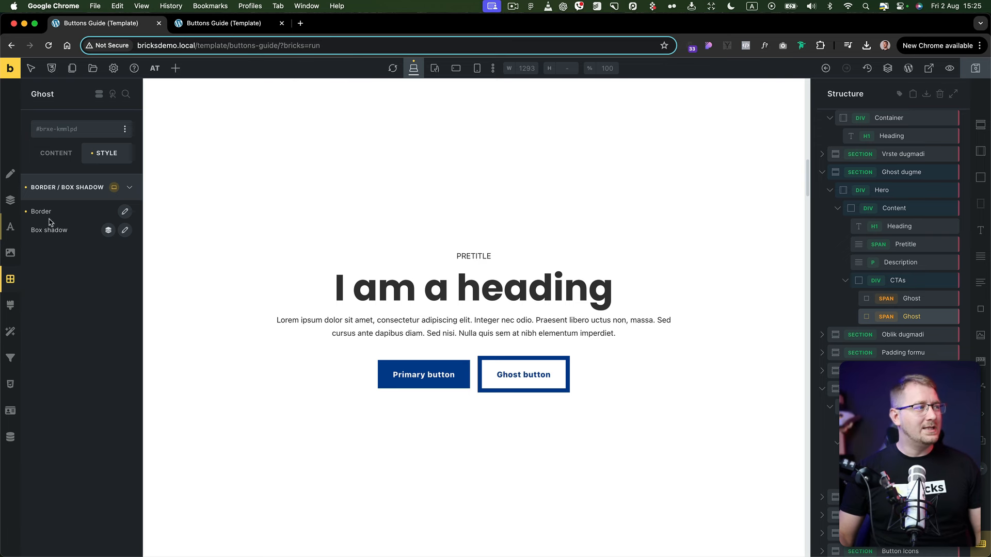
click(27, 211)
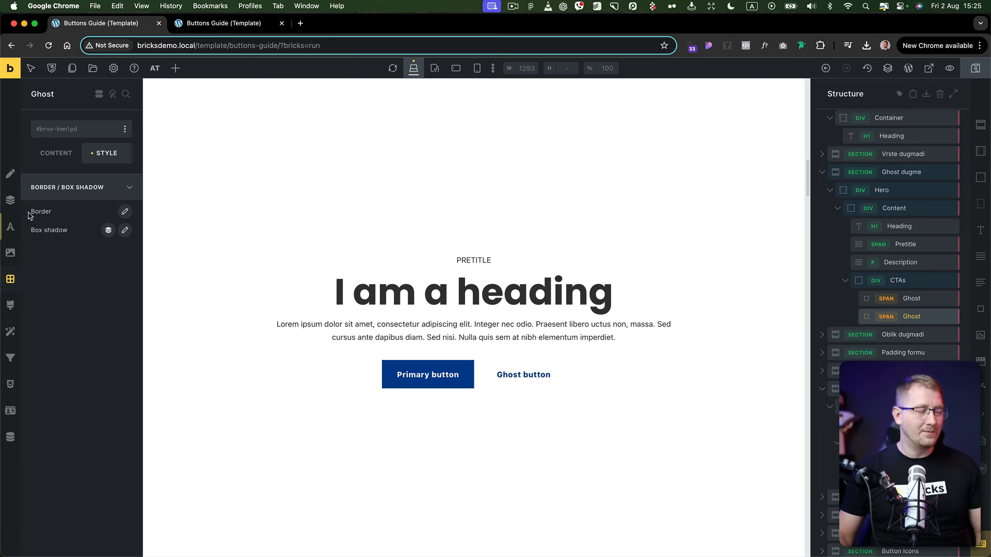
click(125, 232)
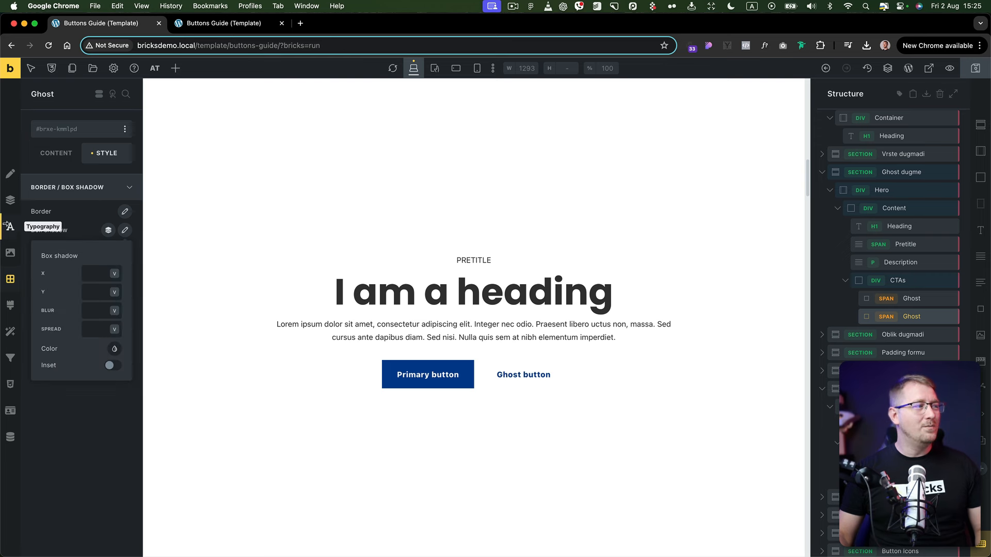
Give the ghost button a box shadow with Y 8, blur 15 and semi-transparent dark blue #003f91.
click(95, 293)
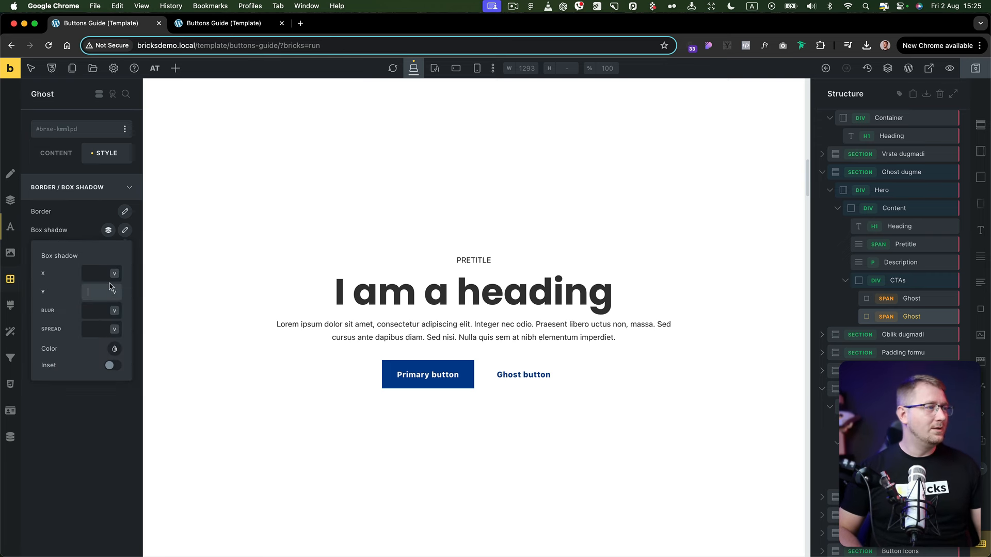
text(8)
key(Tab)
text(15)
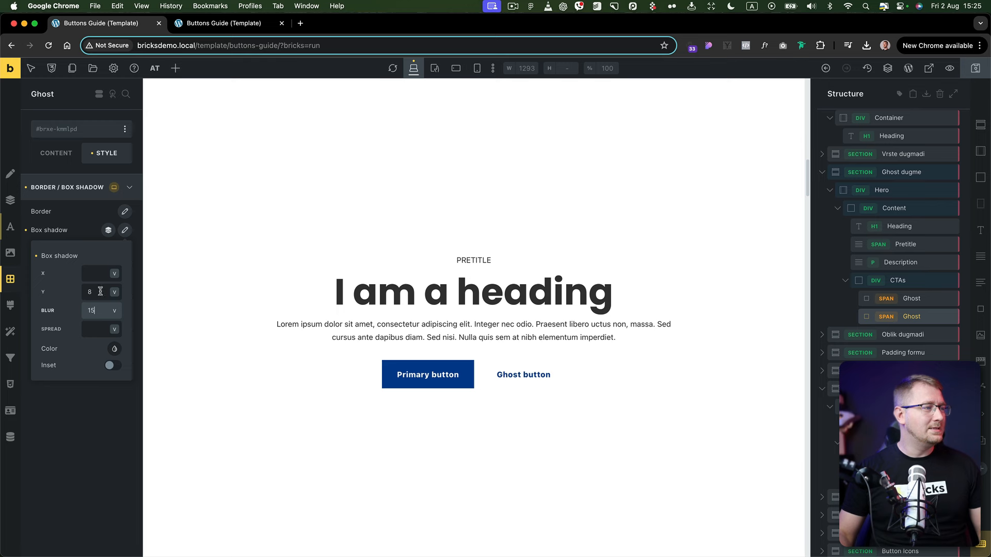
click(114, 349)
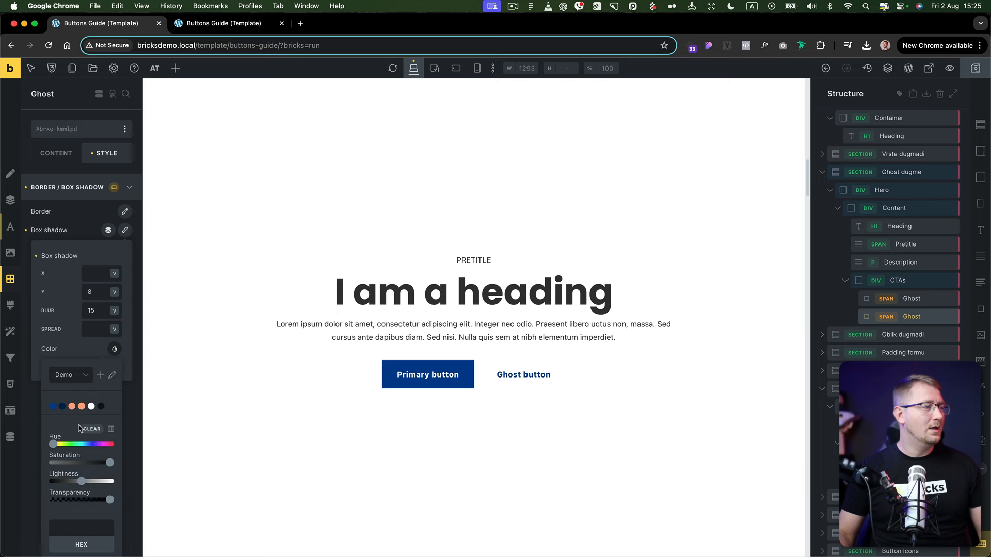
click(53, 407)
drag(110, 499, 90, 500)
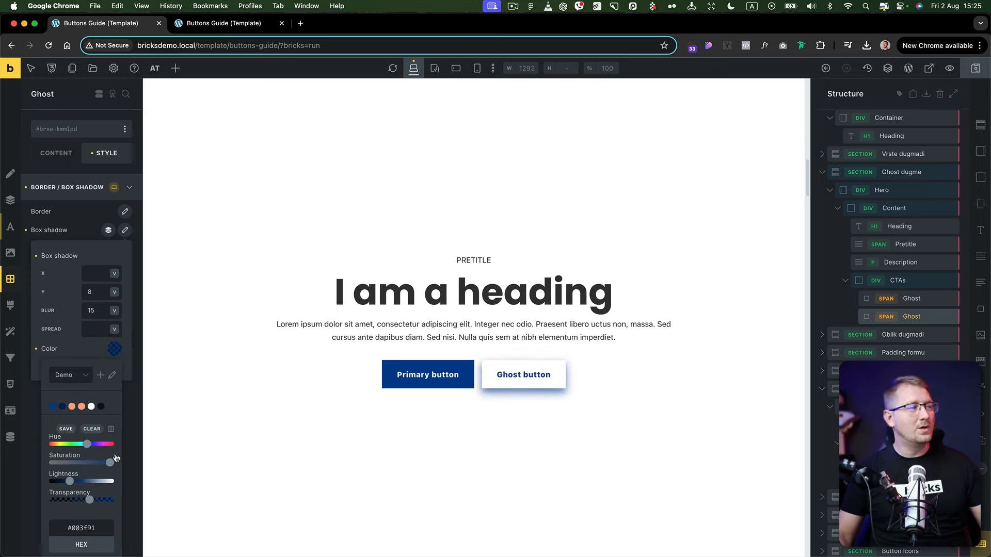
Clear the box shadow's color, Y offset and blur on the ghost button.
click(44, 272)
click(36, 349)
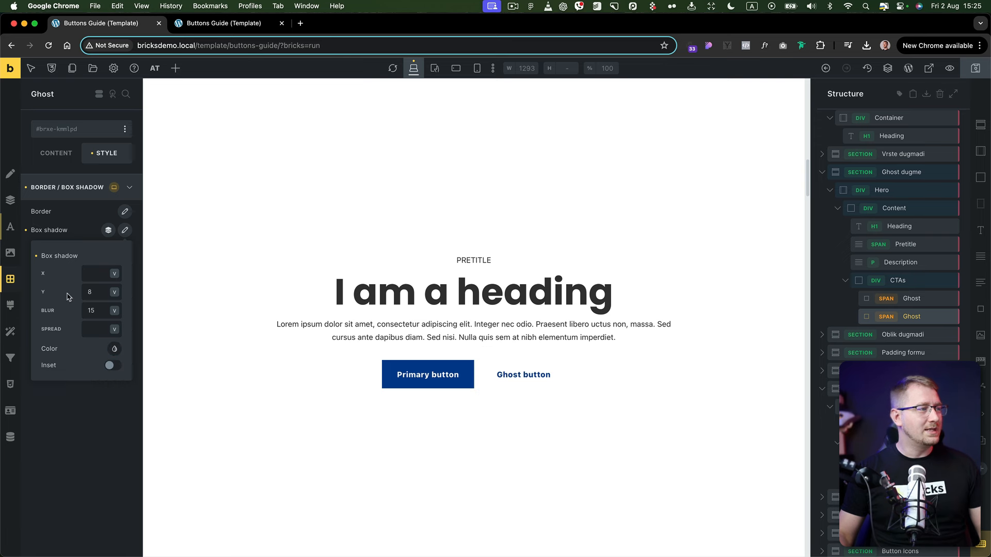
click(92, 289)
key(Tab)
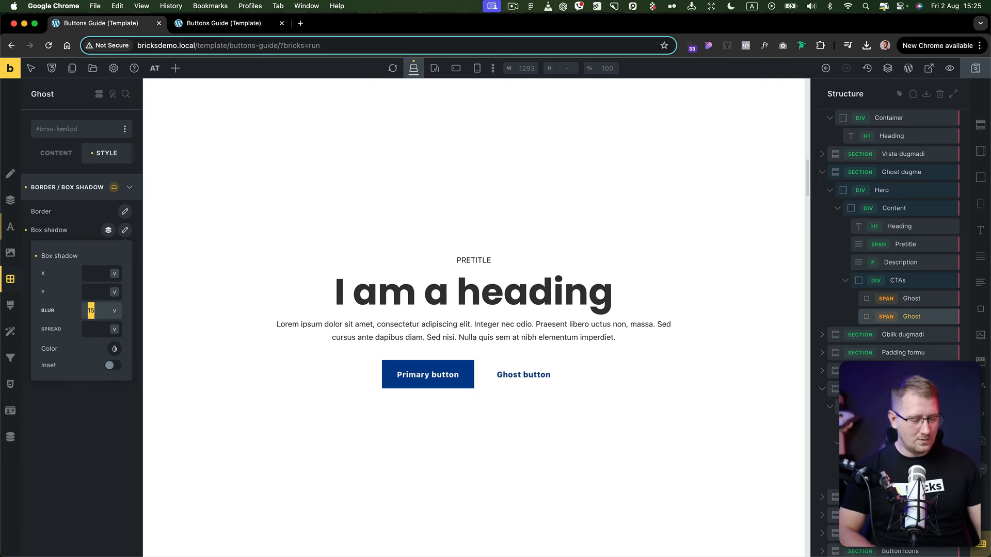
key(BackSpace)
key(Tab)
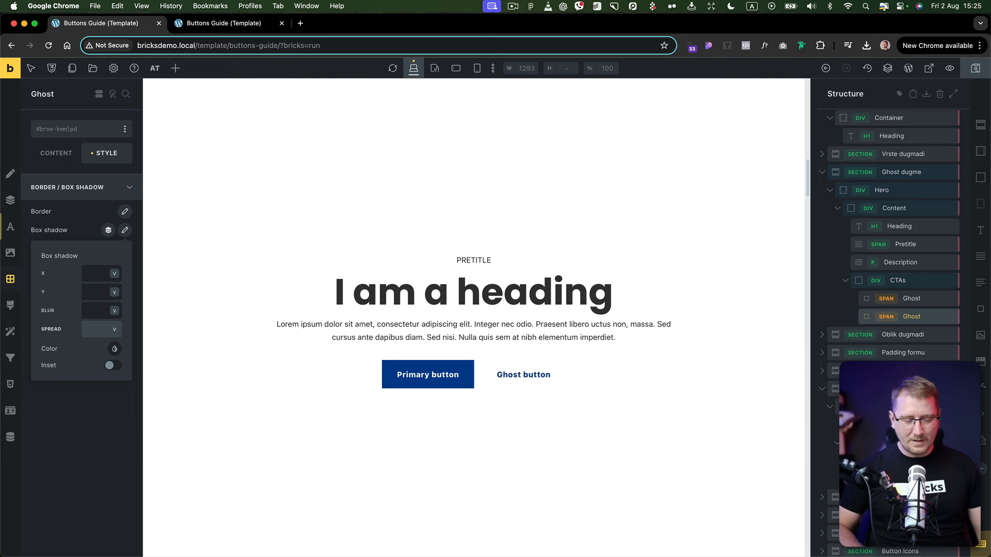
Set the ghost button's box shadow spread to 2, color it the palette's first dark blue and turn on inset.
text(2)
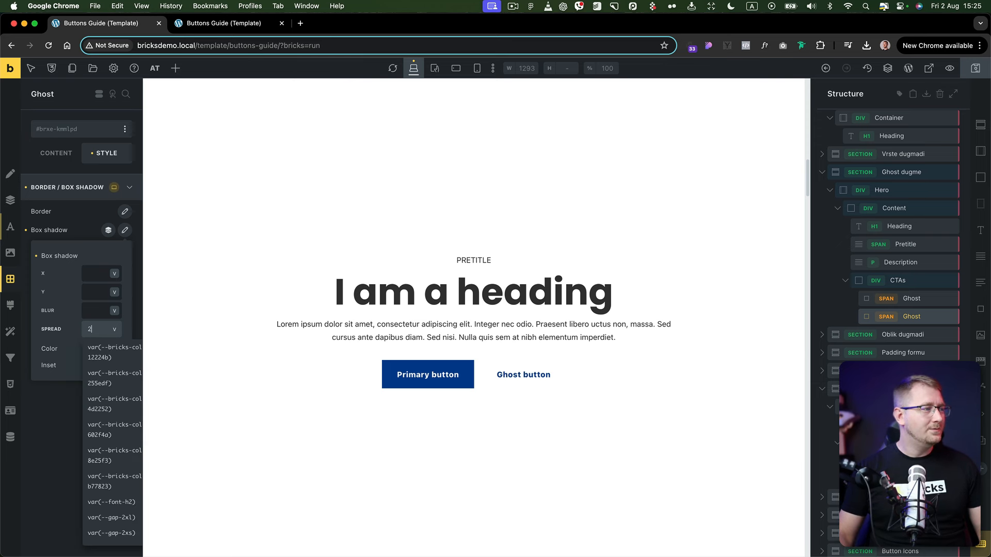
click(91, 351)
click(115, 348)
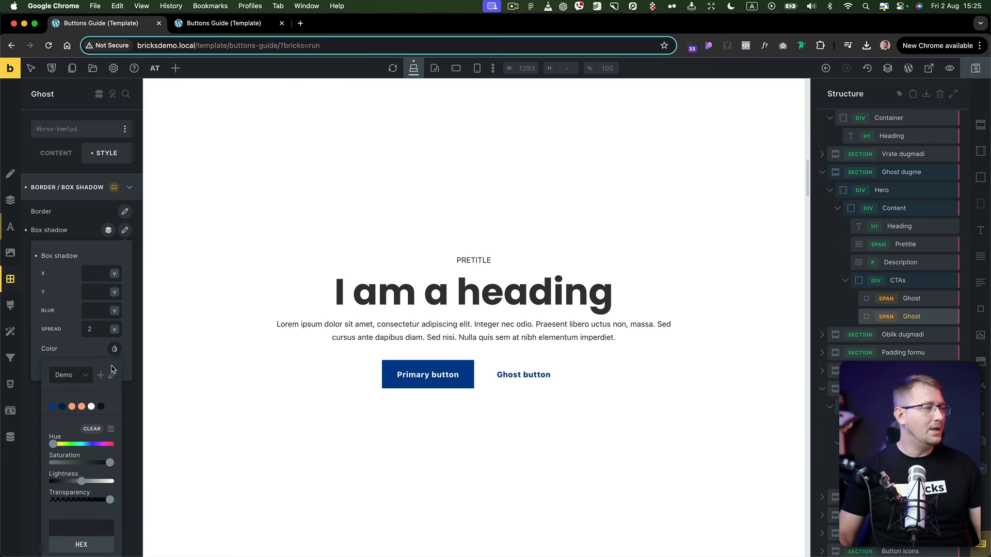
click(53, 406)
click(112, 366)
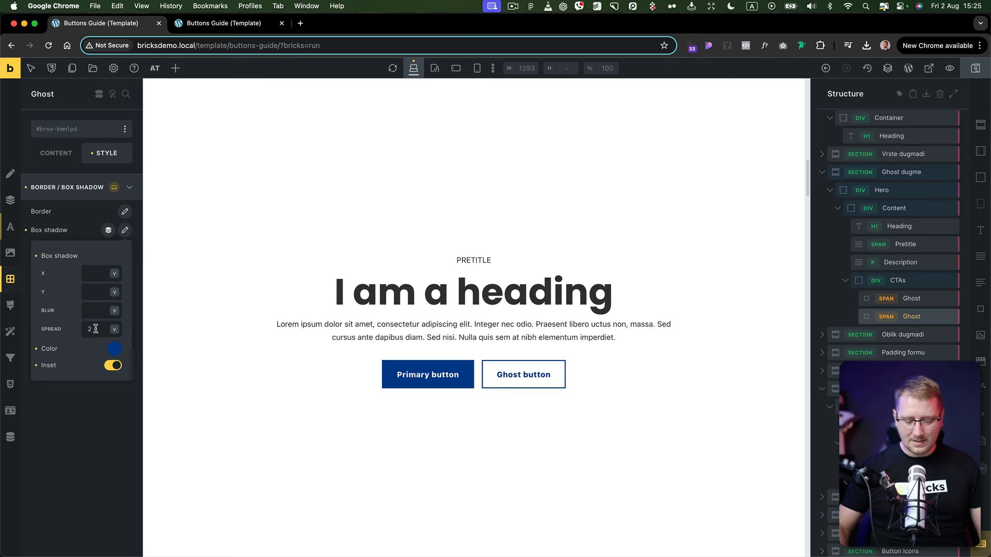
Try a box shadow spread of 8 on the ghost button and return it to 2.
drag(92, 329, 80, 334)
text(8)
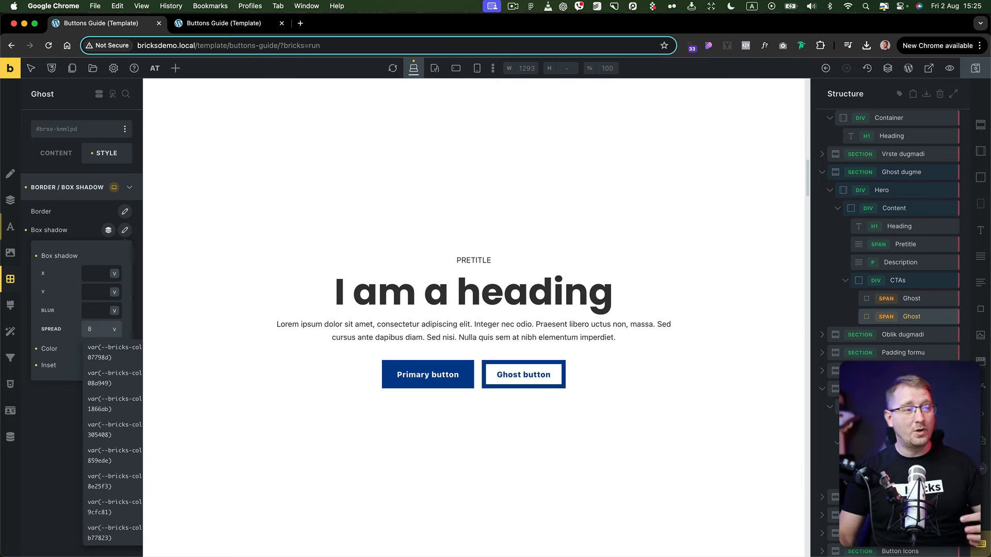
drag(94, 329, 81, 333)
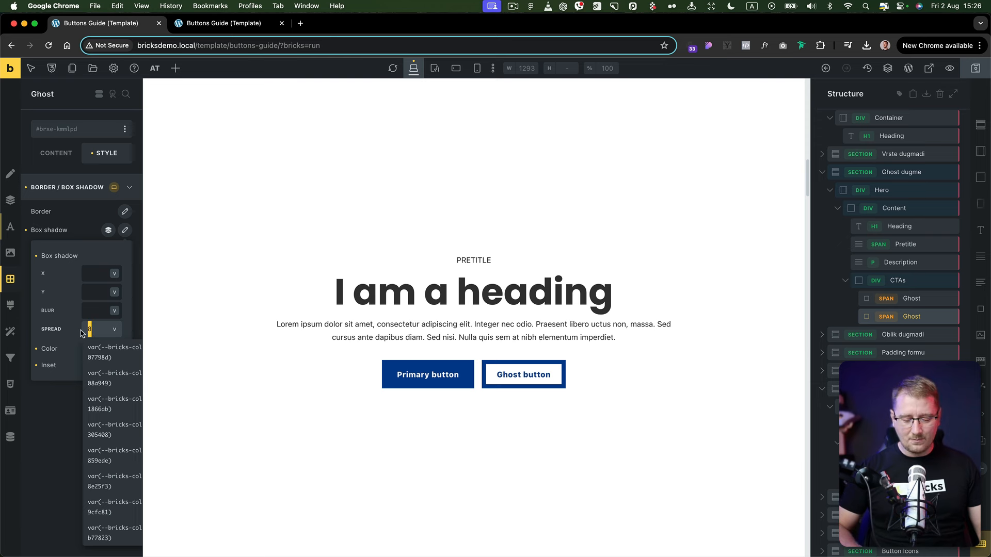
text(2)
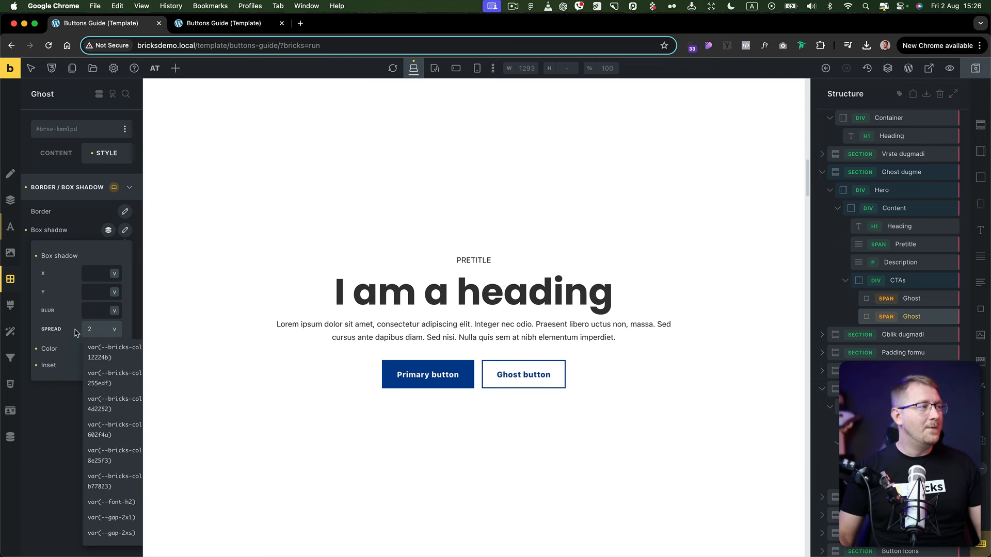
click(62, 423)
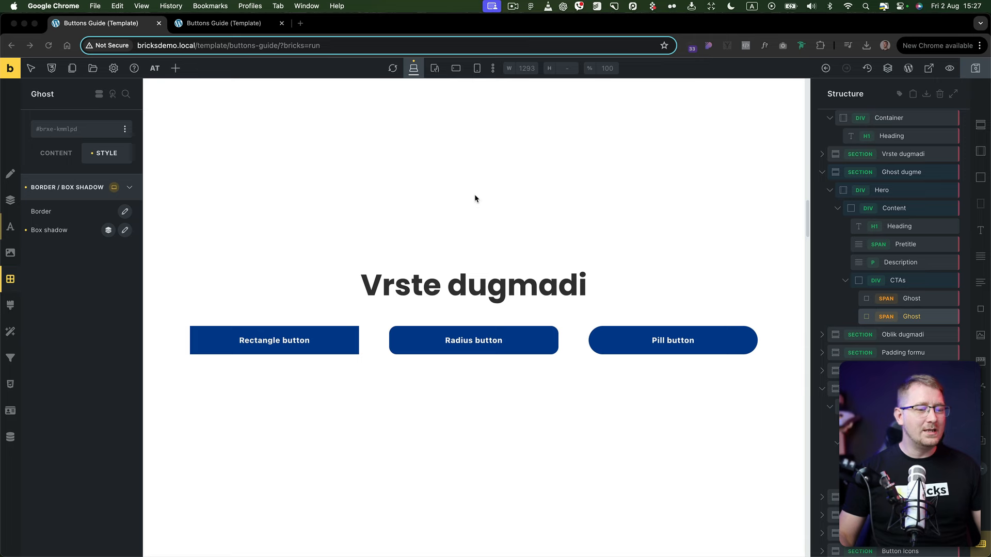
Switch to Figma and examine the hero buttons in the AquaXperts, Truck detailing and Antikvarnica Voulez → Vous Art designs.
key(super+Tab)
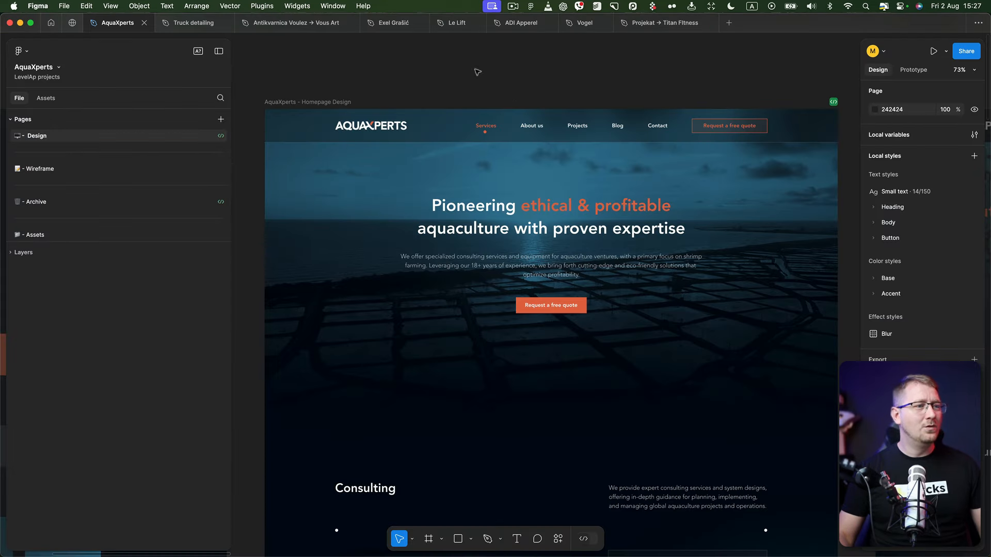
scroll(537, 326, up, 5)
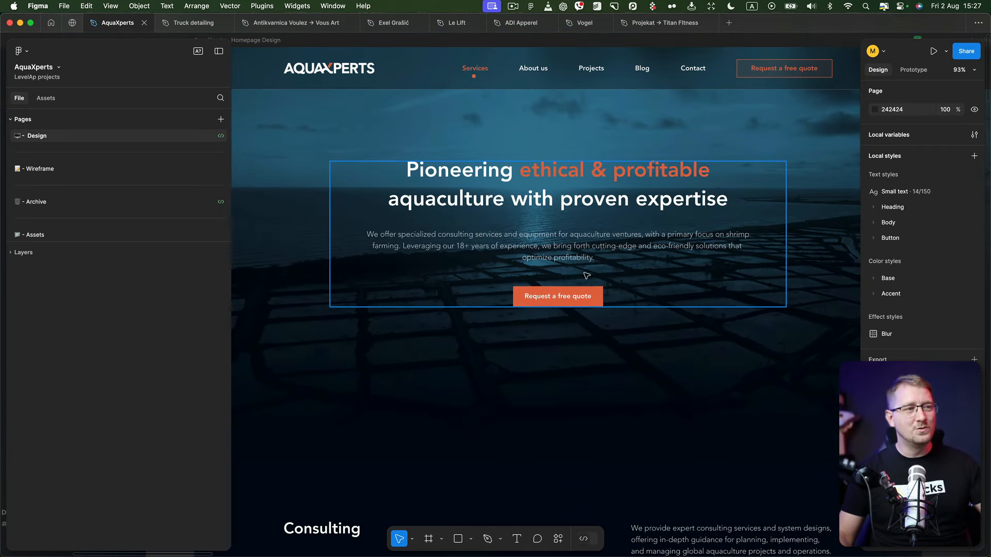
click(189, 26)
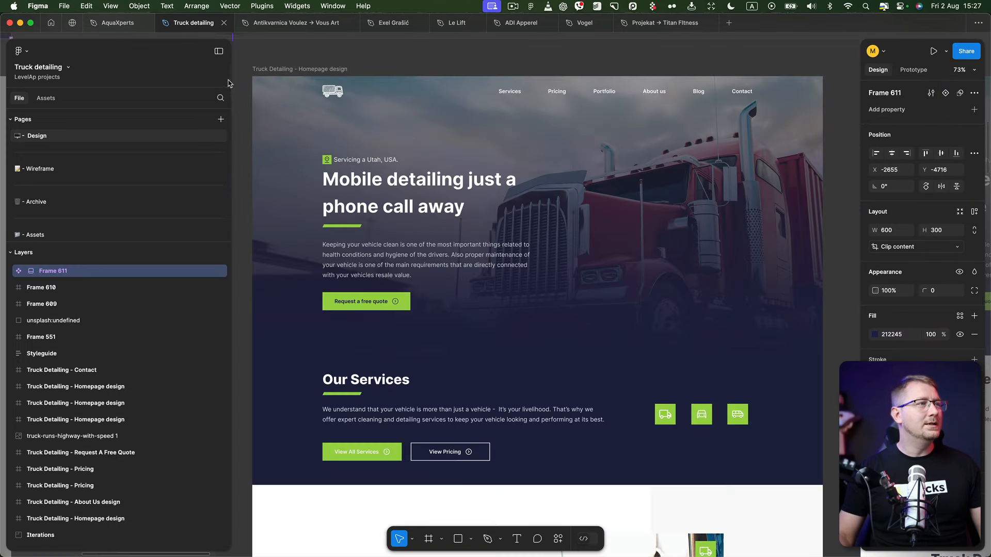
key(Escape)
click(285, 27)
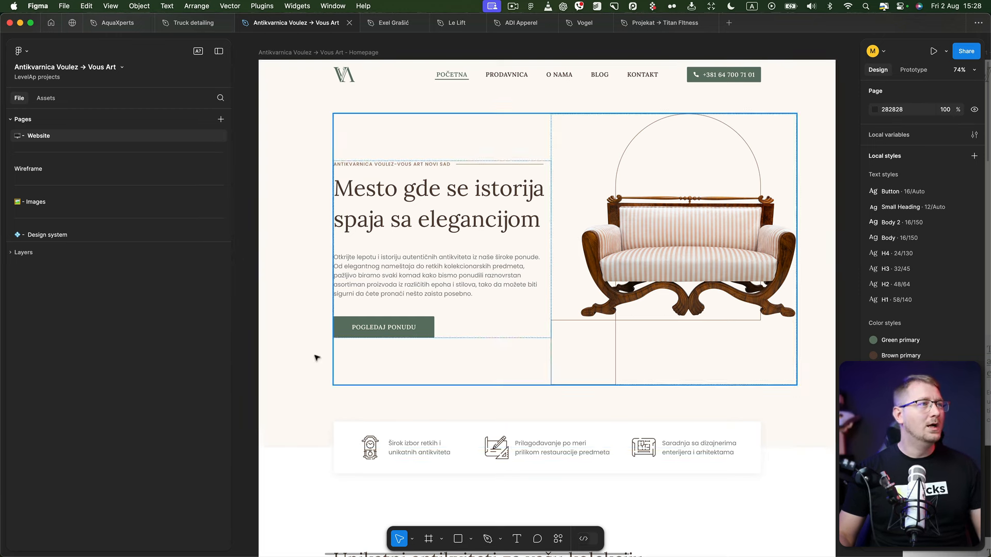
Examine the hero button styles in the Outliers Excel course, Le Lift and ADI Apperel homepage designs.
click(384, 25)
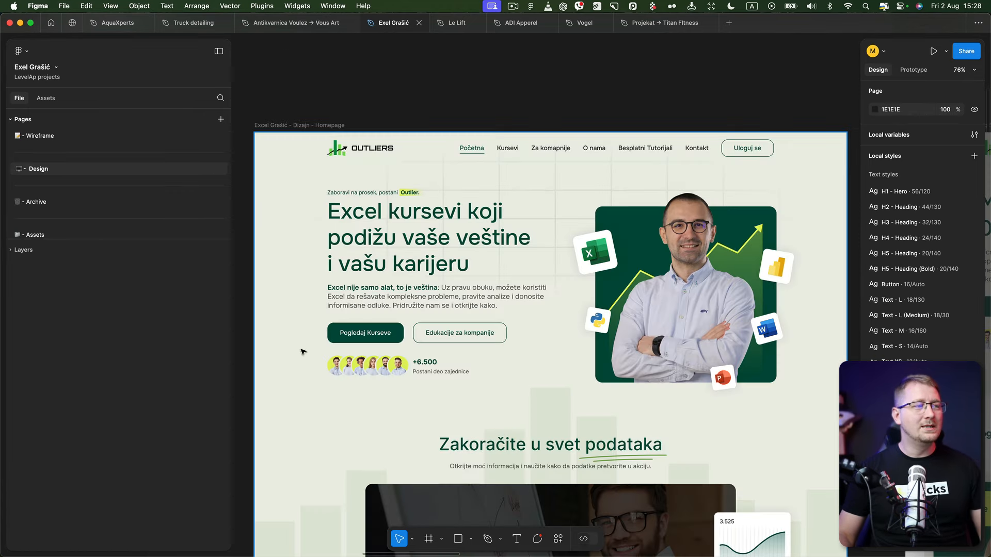
scroll(308, 357, up, 2)
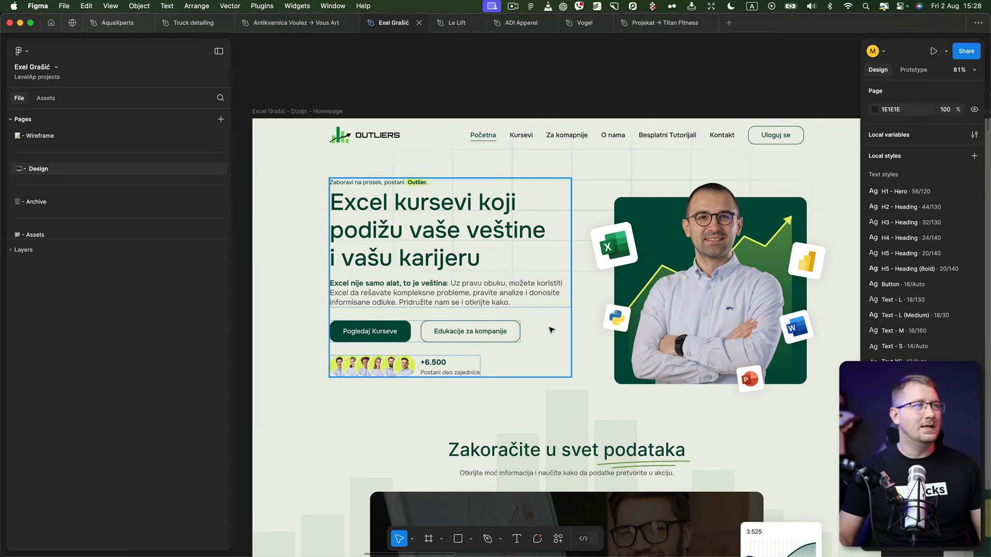
click(454, 23)
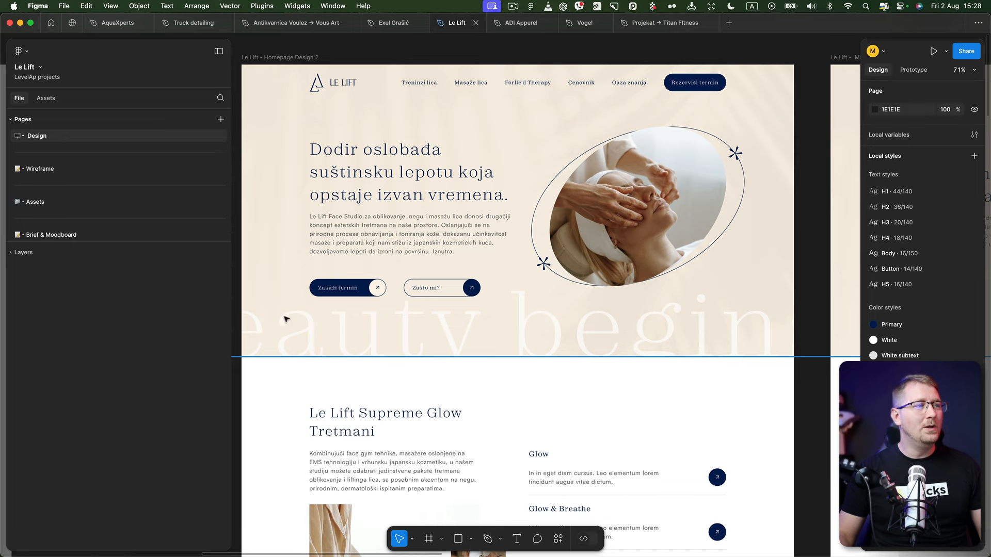
click(519, 24)
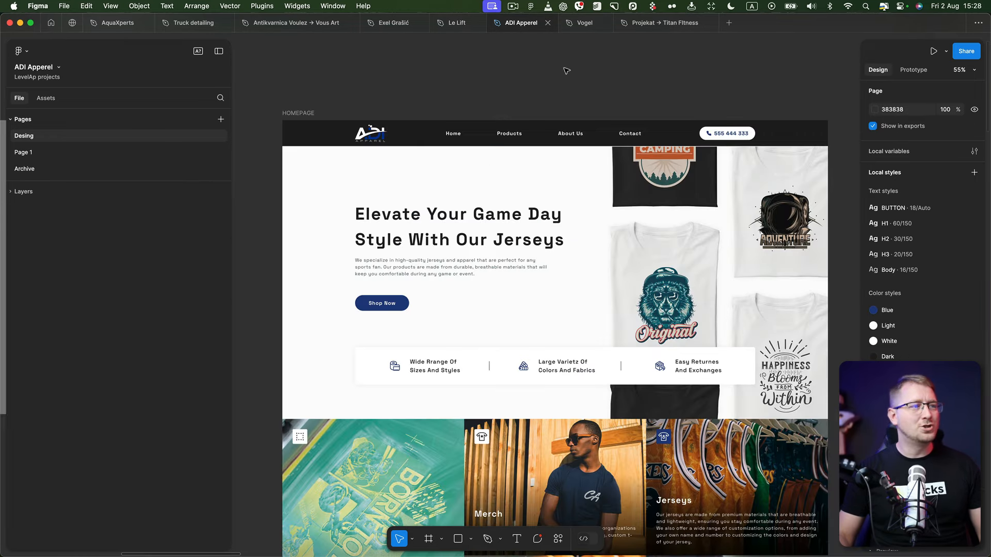
Examine the hero button styles in the Vogel and Titan Fitness homepage designs, including Titan's angled-corner filled and outlined buttons.
click(585, 24)
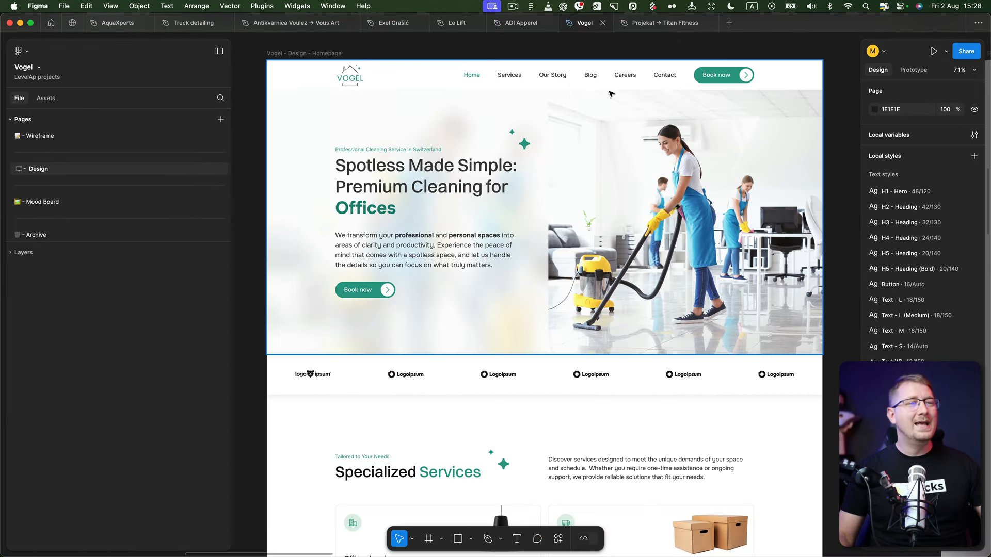
click(656, 24)
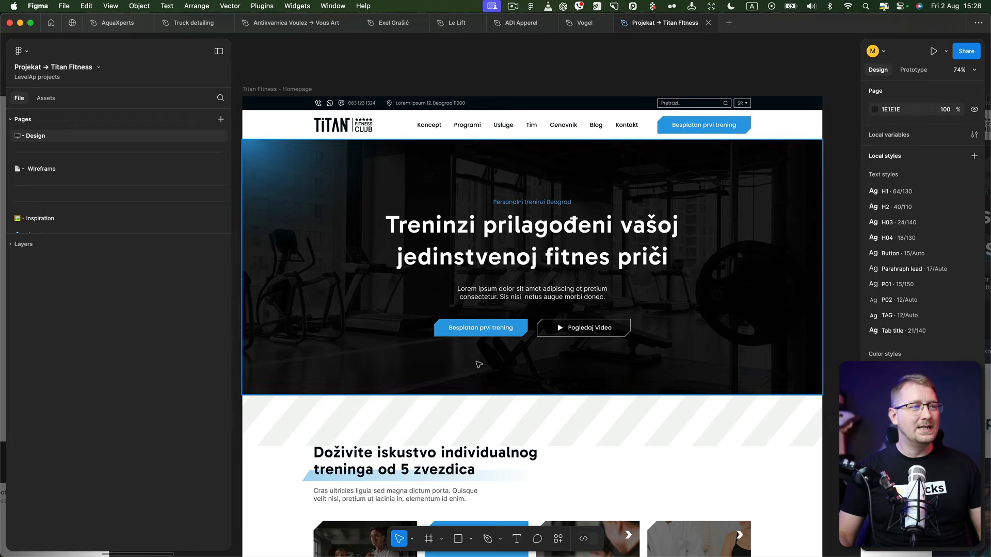
scroll(466, 349, up, 10)
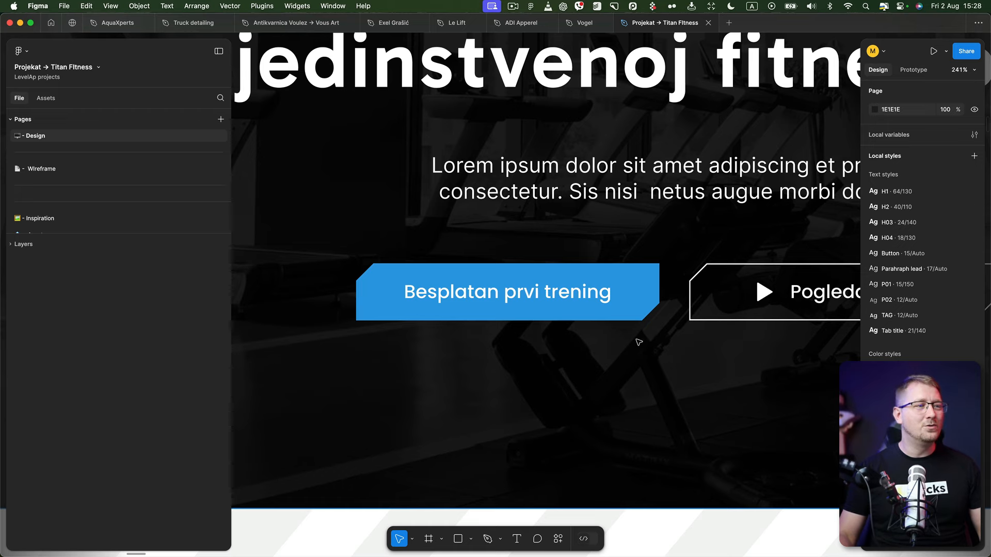
scroll(623, 297, down, 10)
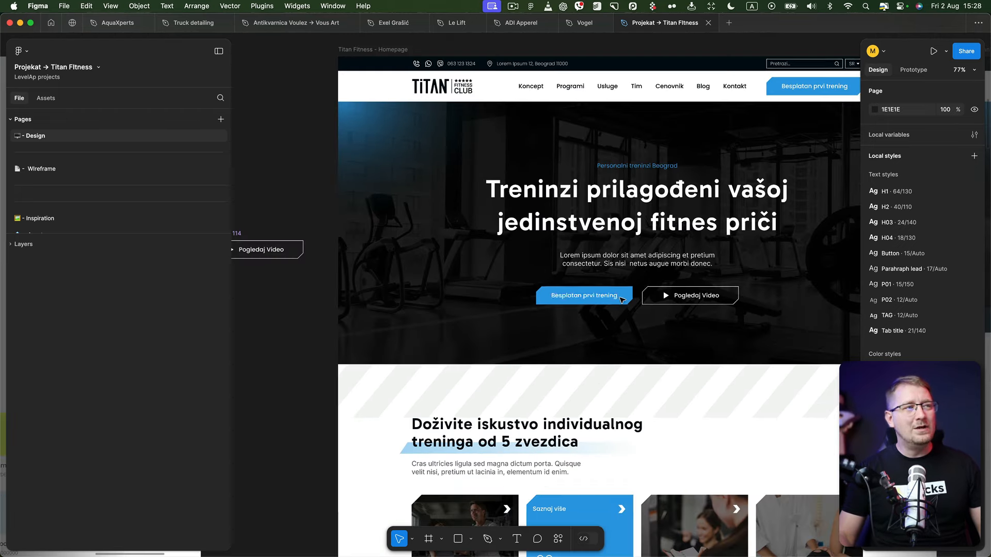
scroll(597, 299, down, 2)
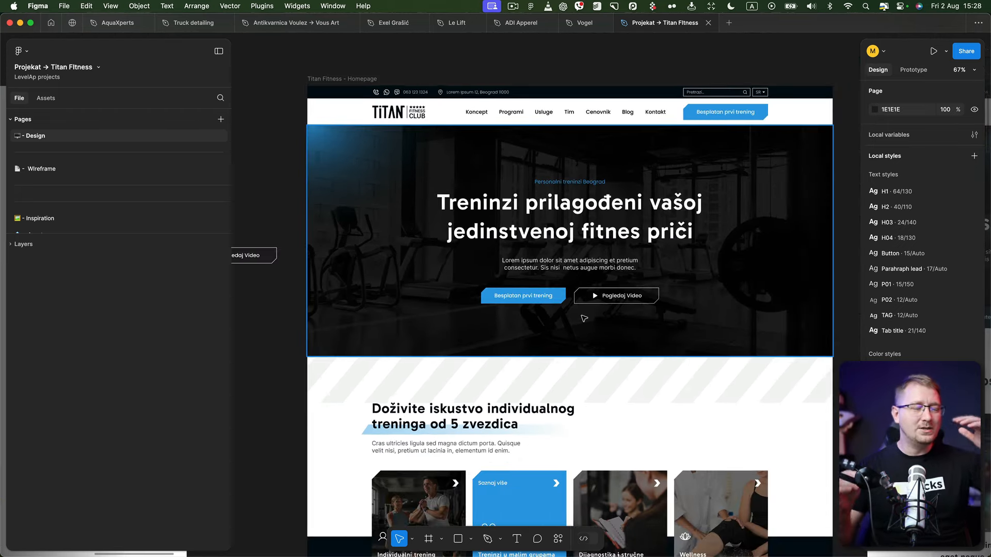
scroll(584, 319, up, 5)
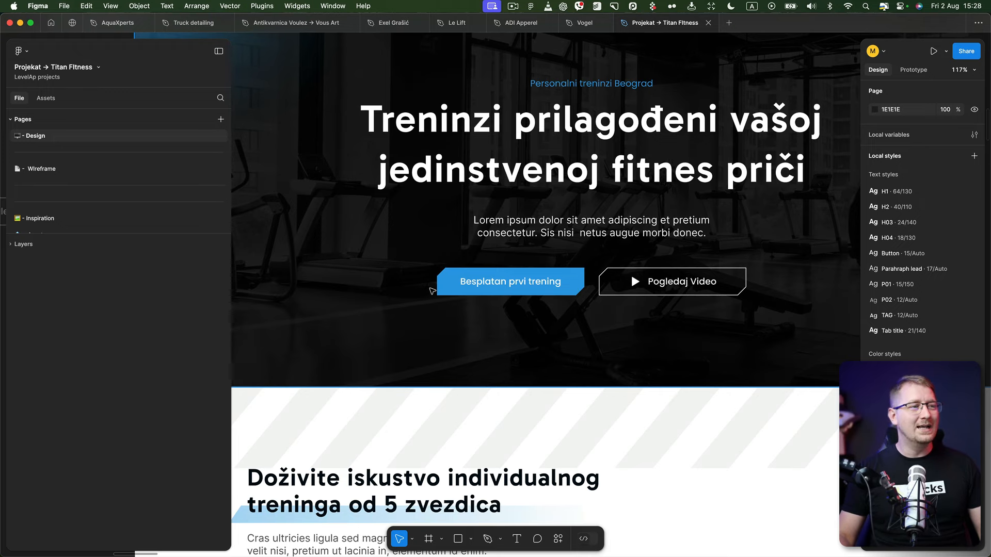
scroll(432, 290, up, 4)
Switch back to the Bricks editor in Chrome and bring the Padding formula section's two primary buttons into view.
scroll(615, 256, down, 2)
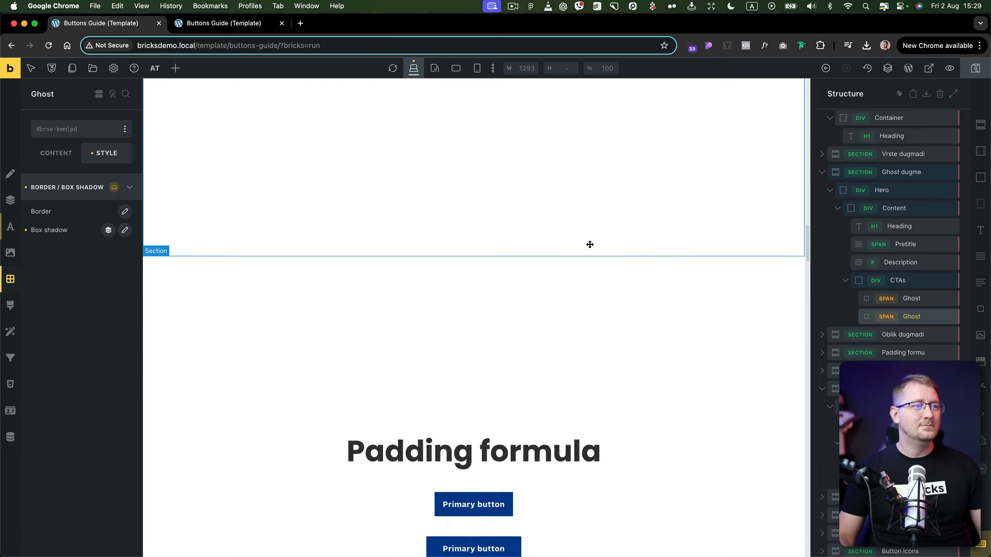
scroll(594, 255, down, 2)
scroll(596, 255, down, 2)
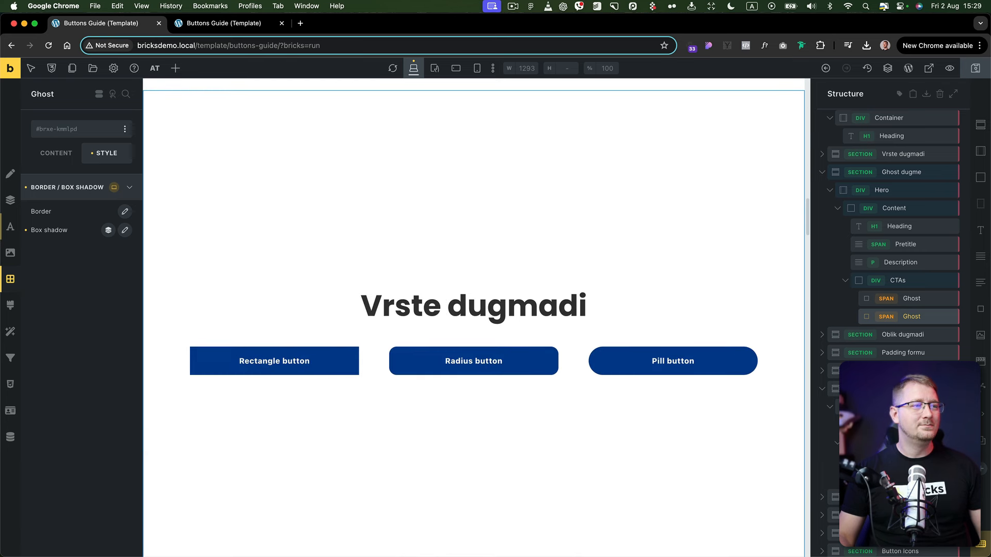
scroll(595, 255, down, 10)
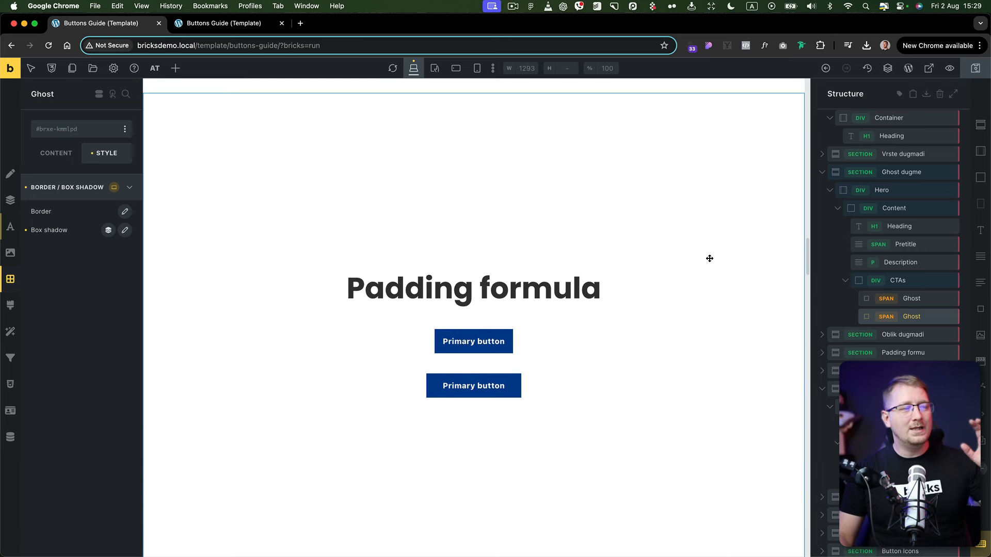